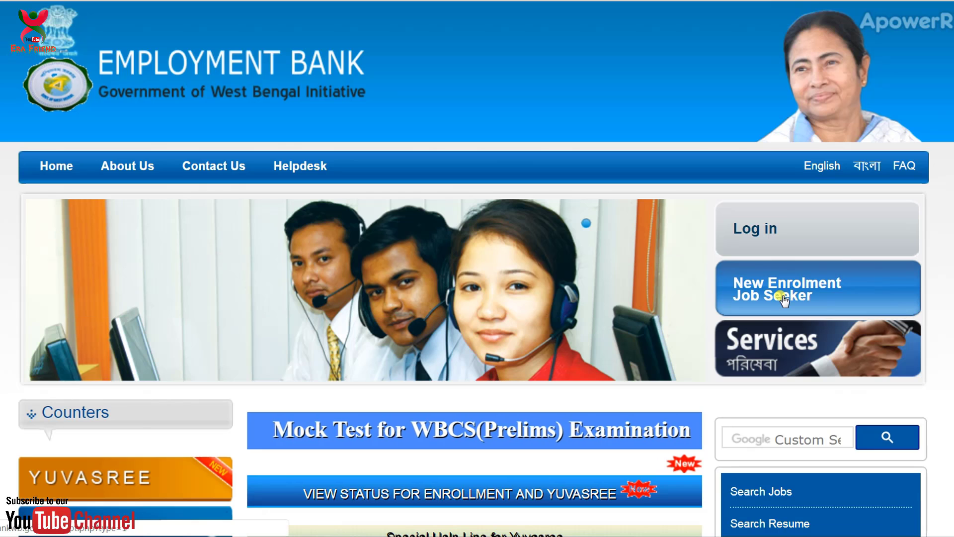
# Start a new job seeker enrolment and accept its terms and conditions to reach the form.
pyautogui.click(785, 297)
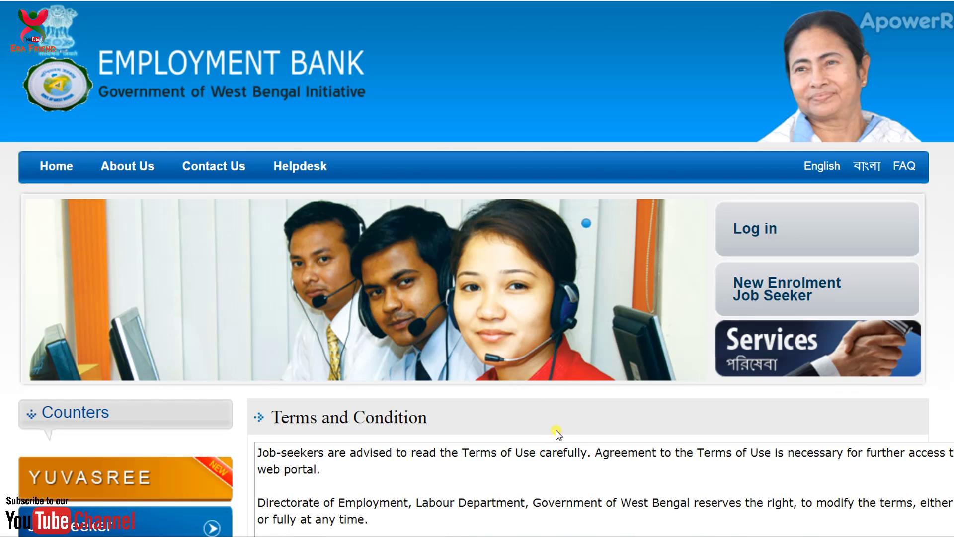
pyautogui.moveTo(725, 275)
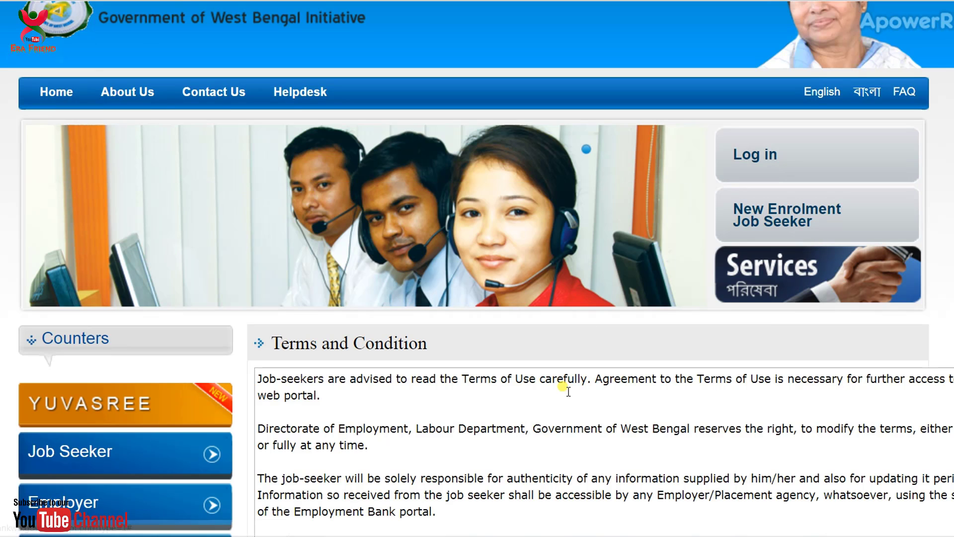
pyautogui.scroll(-9, 569, 392)
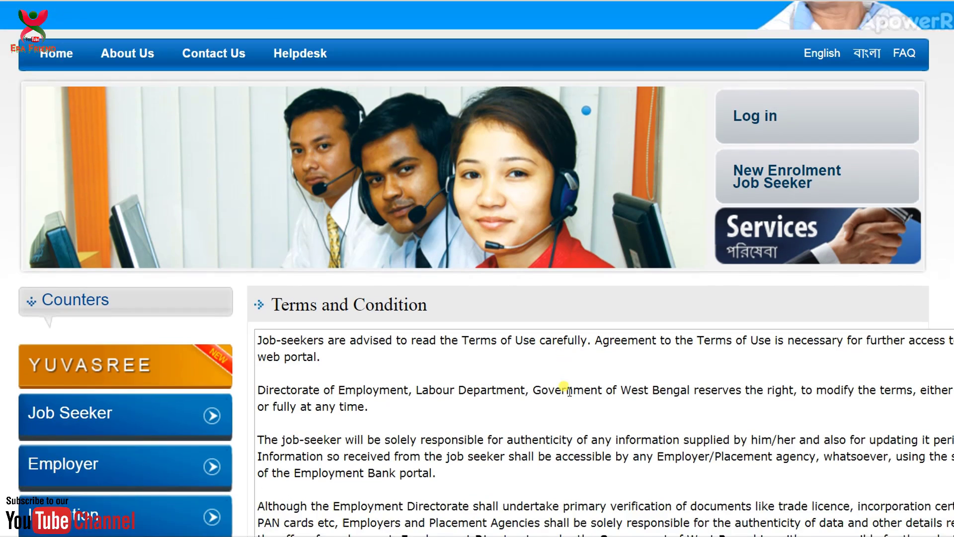
pyautogui.scroll(-2, 572, 380)
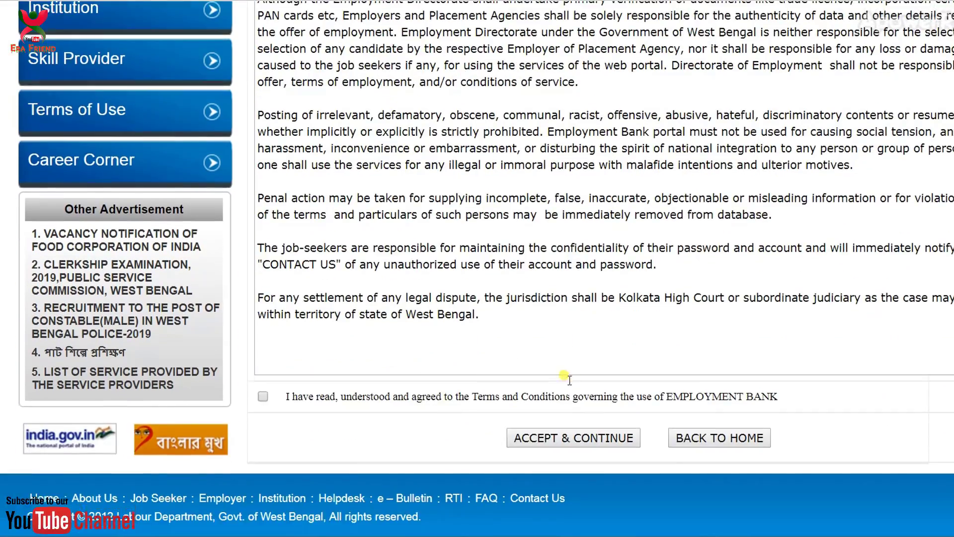
pyautogui.scroll(8, 567, 378)
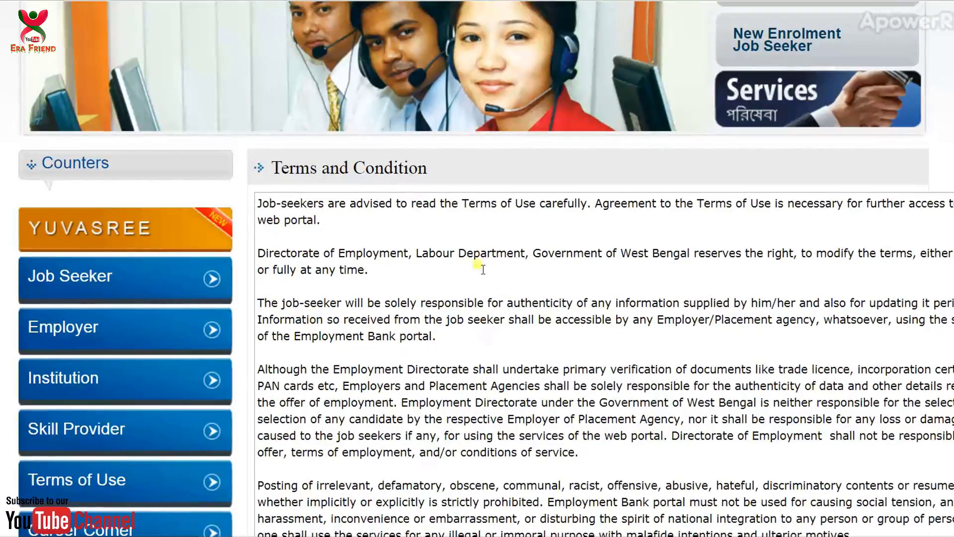
pyautogui.scroll(-3, 423, 277)
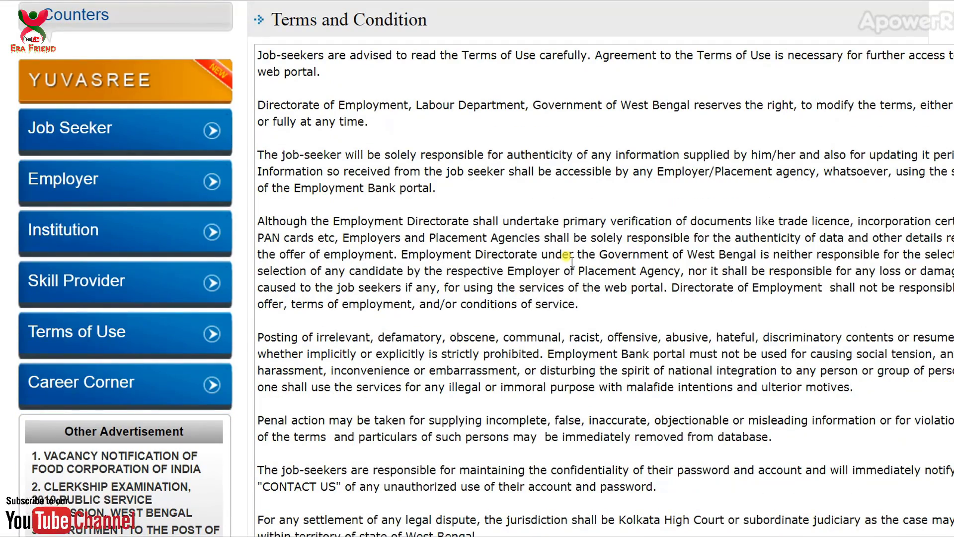
pyautogui.scroll(-3, 576, 294)
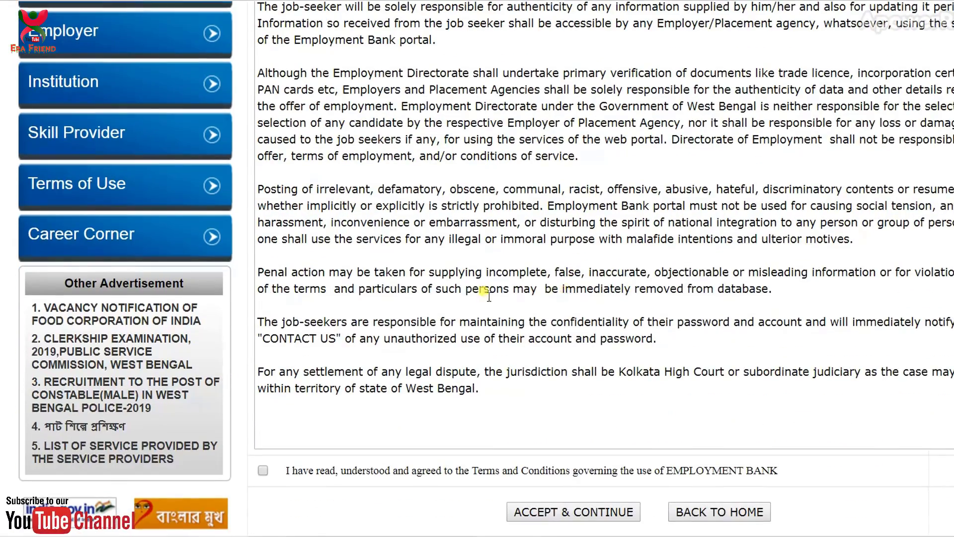
pyautogui.scroll(-1, 421, 264)
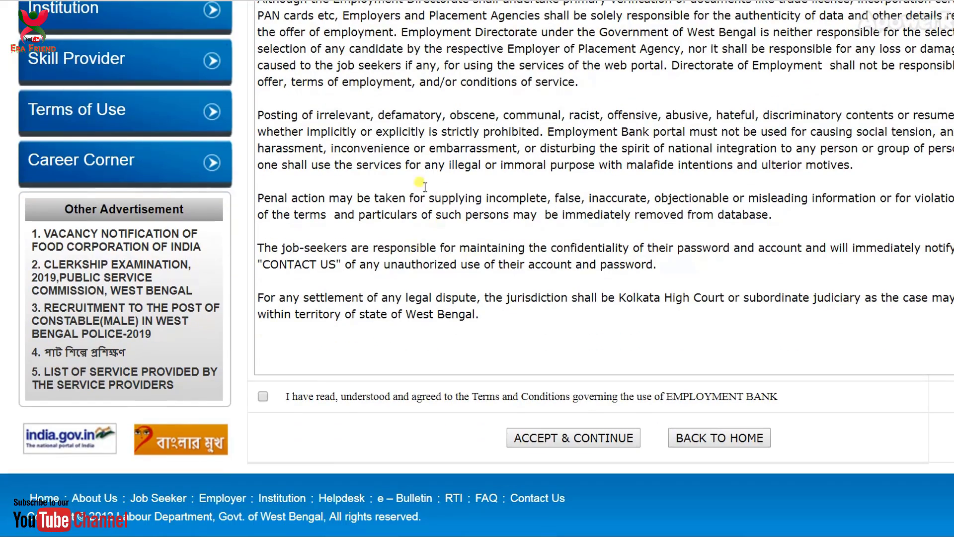
pyautogui.click(263, 398)
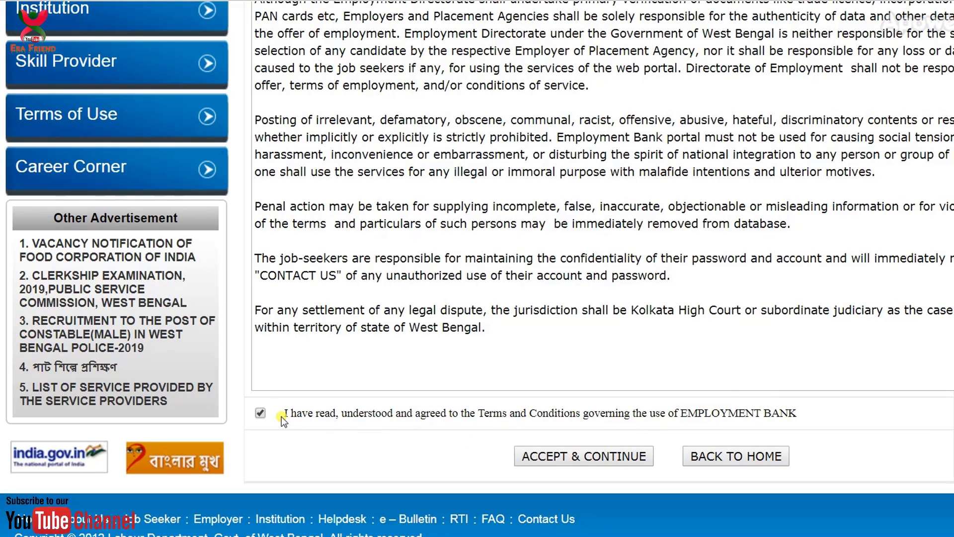
pyautogui.click(603, 458)
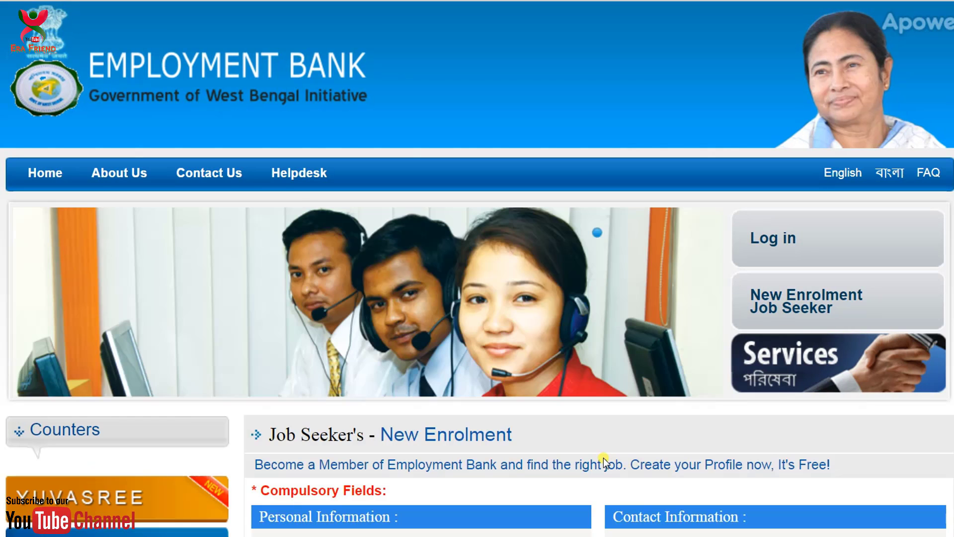
# Look through the enrolment form's sections, from personal information down to additional information and the security code.
pyautogui.scroll(-3, 579, 455)
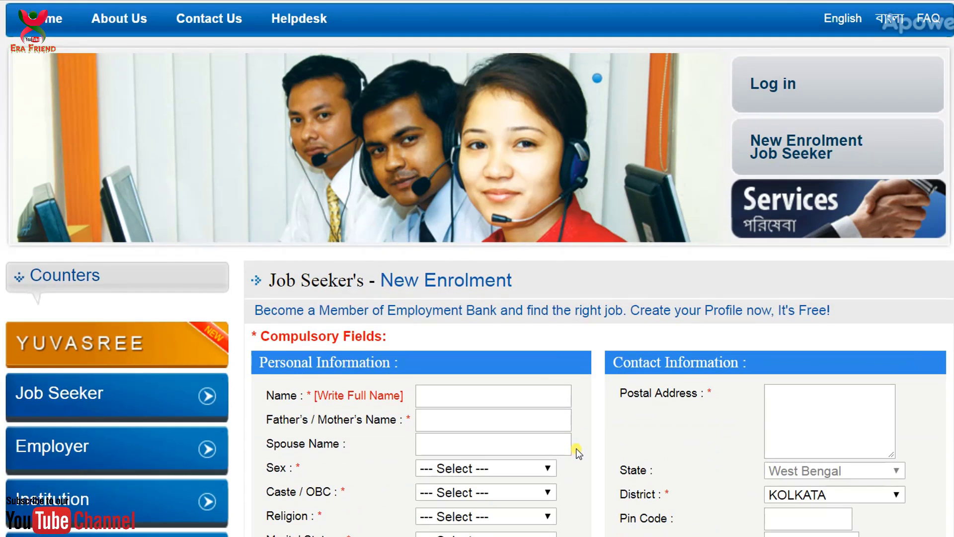
pyautogui.scroll(-5, 575, 446)
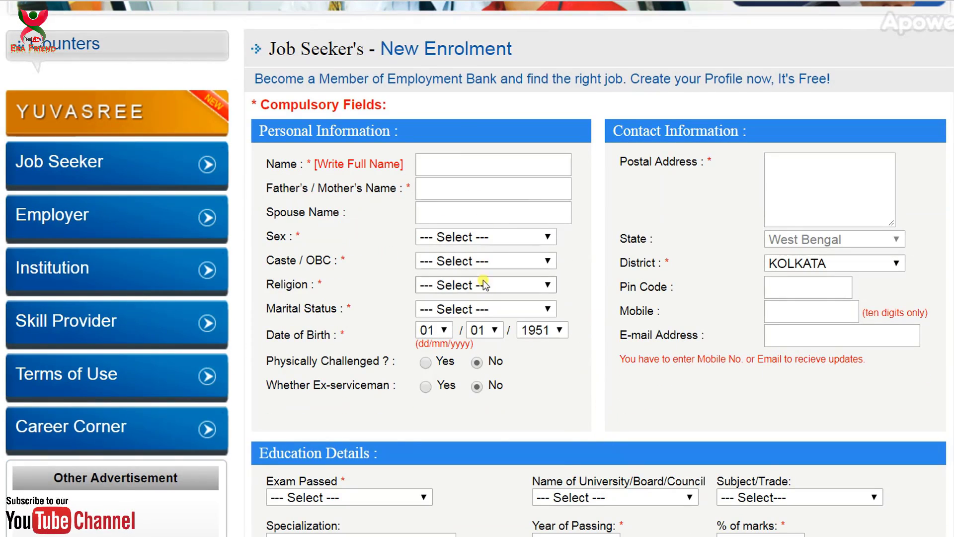
pyautogui.scroll(-14, 484, 284)
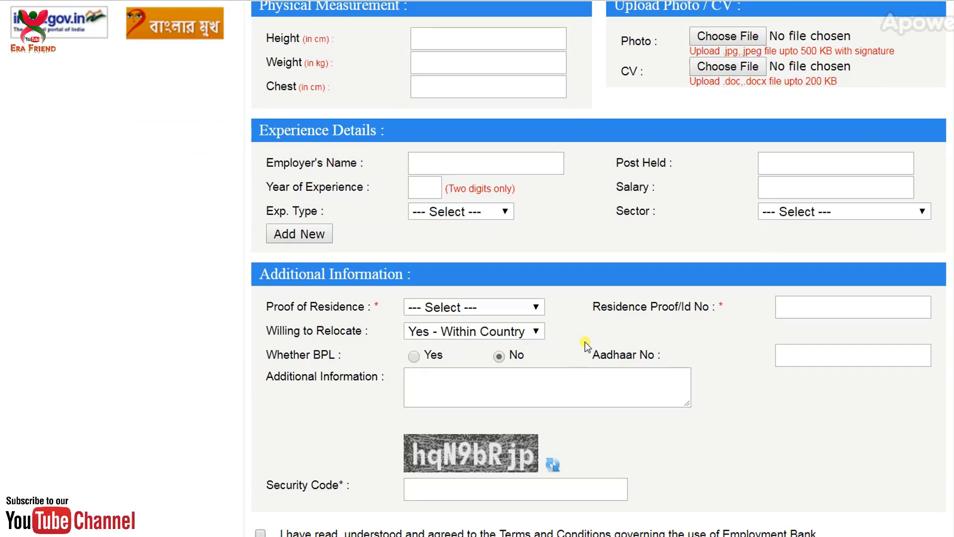
pyautogui.scroll(-3, 586, 344)
pyautogui.scroll(17, 587, 340)
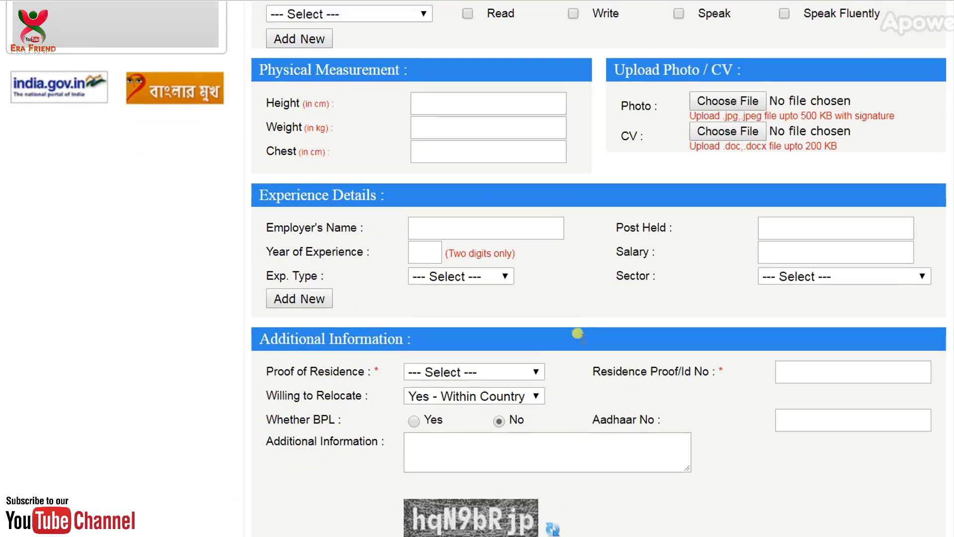
pyautogui.scroll(3, 575, 343)
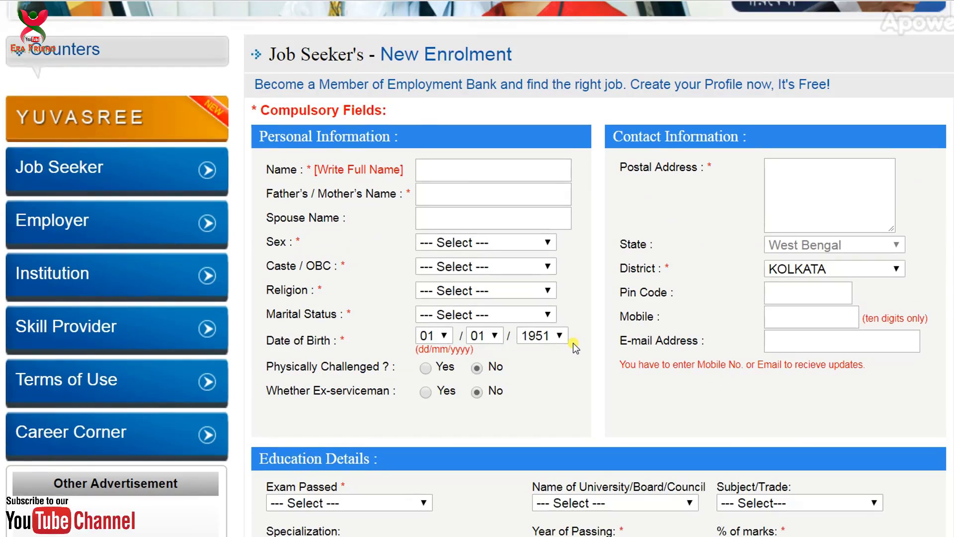
# Examine the personal information fields, including the name entry and the caste and marital status choices.
pyautogui.click(441, 168)
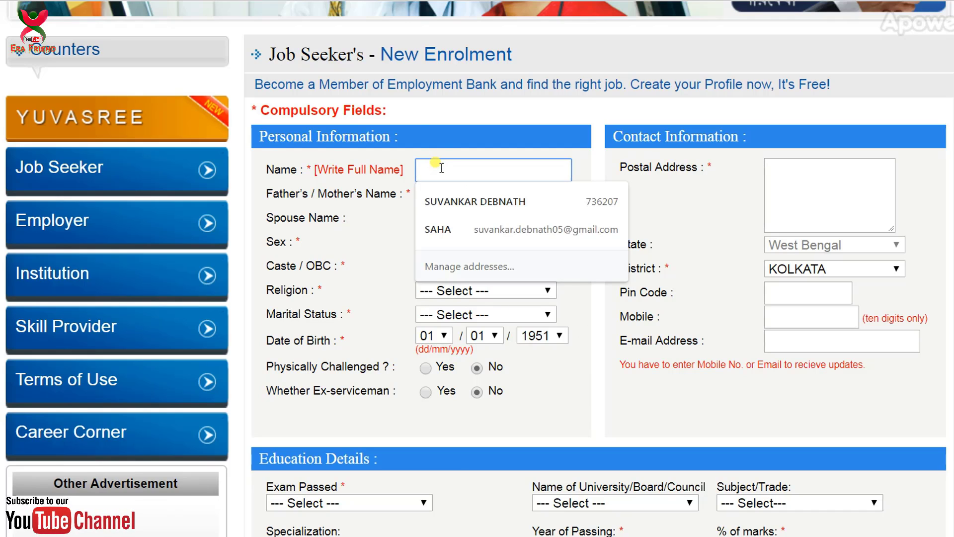
pyautogui.click(418, 137)
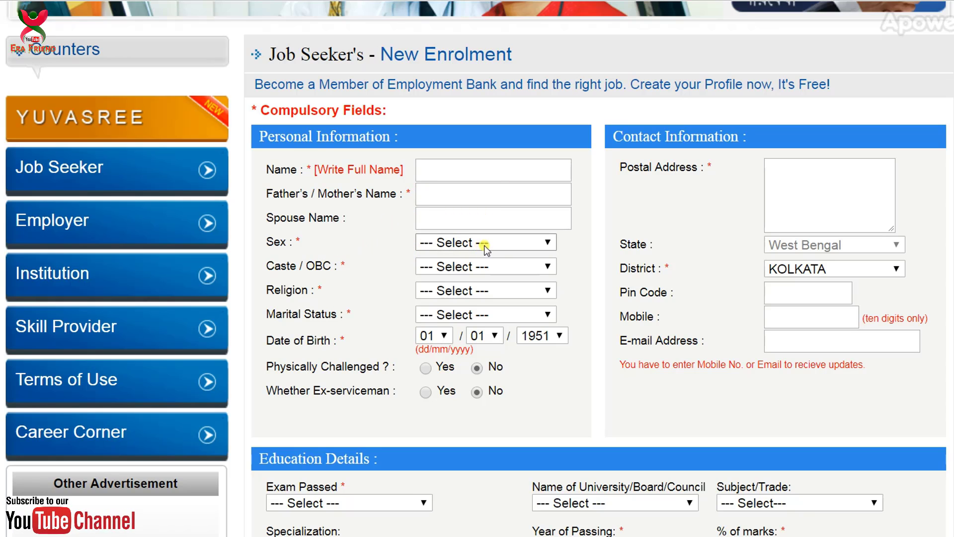
pyautogui.click(475, 266)
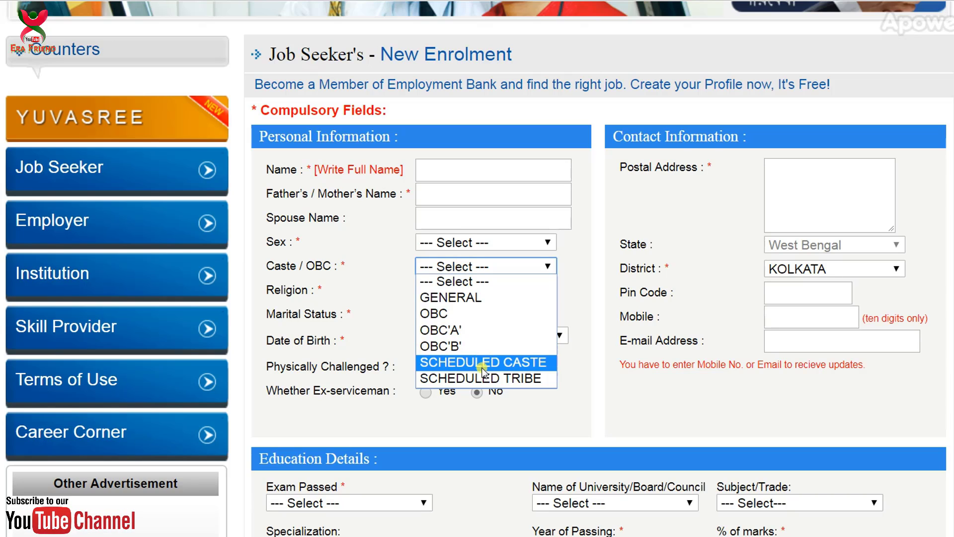
pyautogui.click(406, 269)
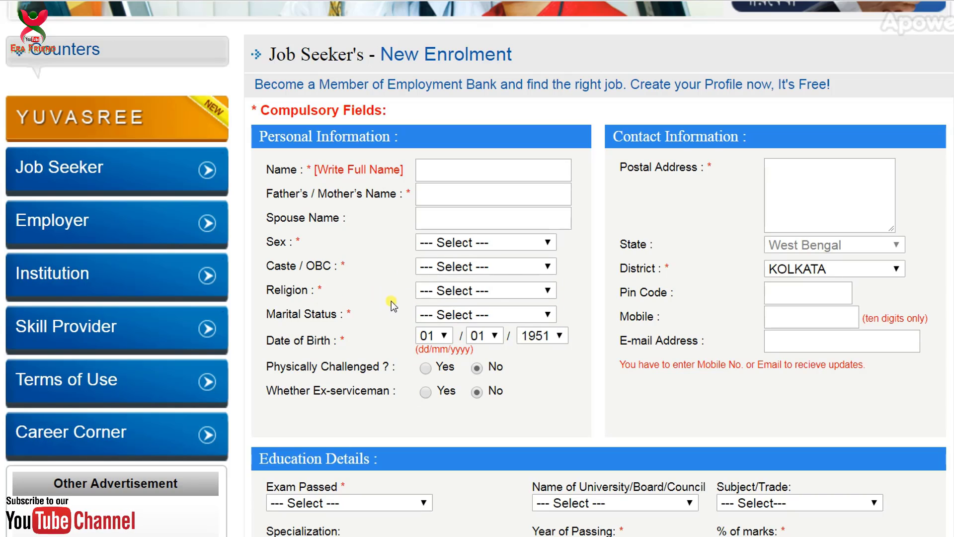
pyautogui.click(455, 315)
pyautogui.click(419, 328)
# Set the exam passed to Below class VIII in the education details and add a second education entry.
pyautogui.scroll(1, 539, 309)
pyautogui.scroll(-6, 540, 309)
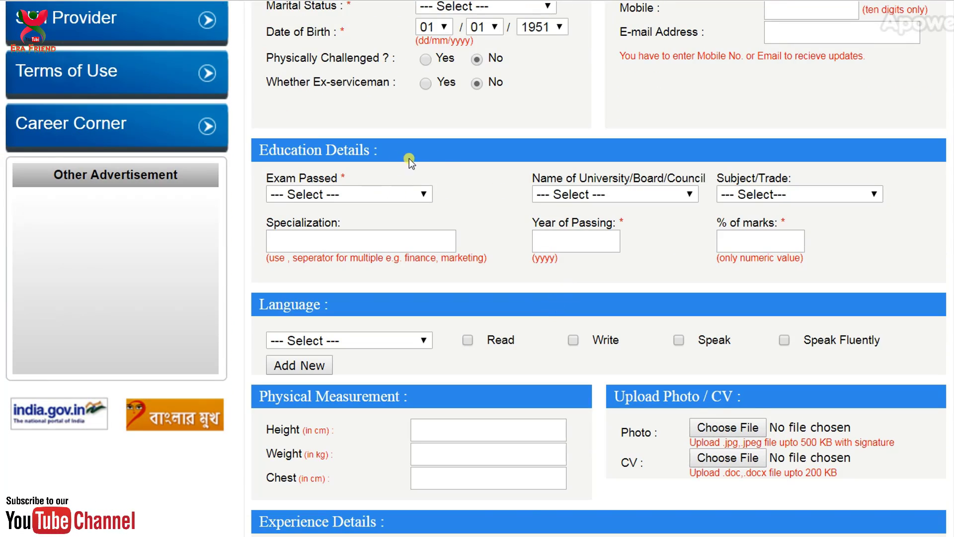
pyautogui.click(389, 195)
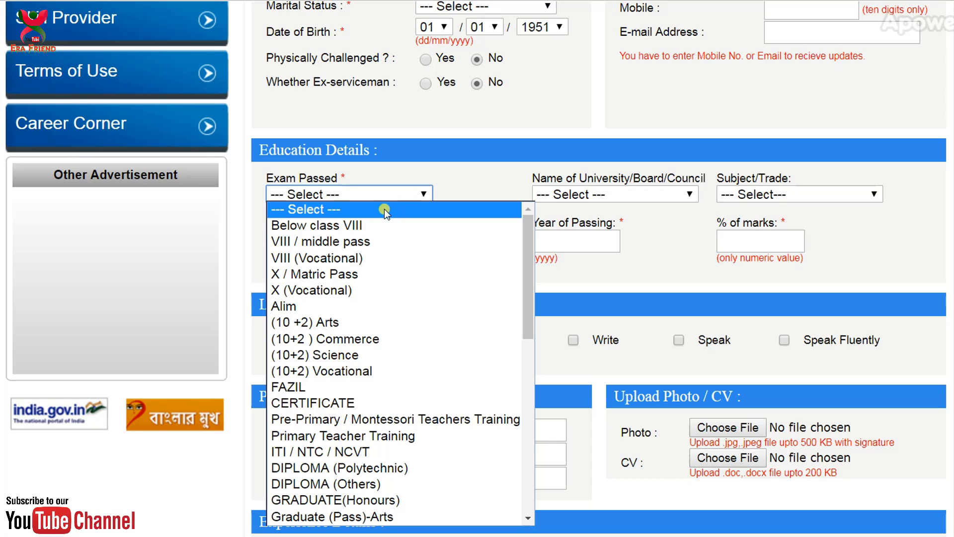
pyautogui.click(402, 225)
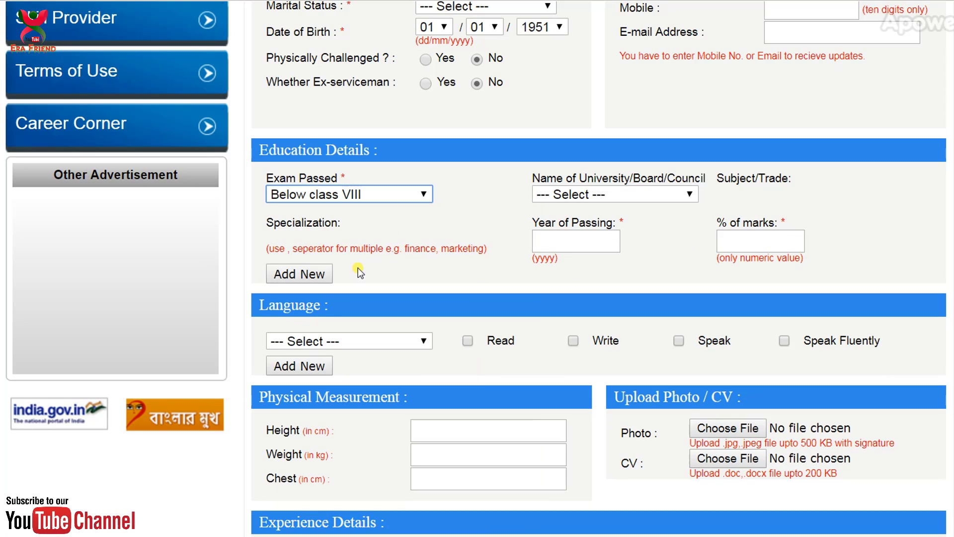
pyautogui.click(295, 275)
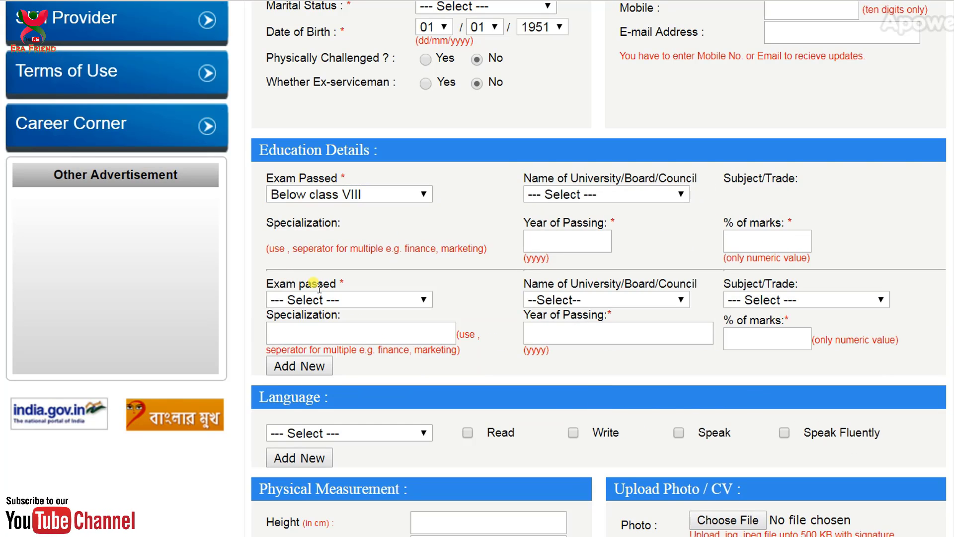
# Check the exam choices of the second education entry and add three more blank education entries.
pyautogui.click(342, 302)
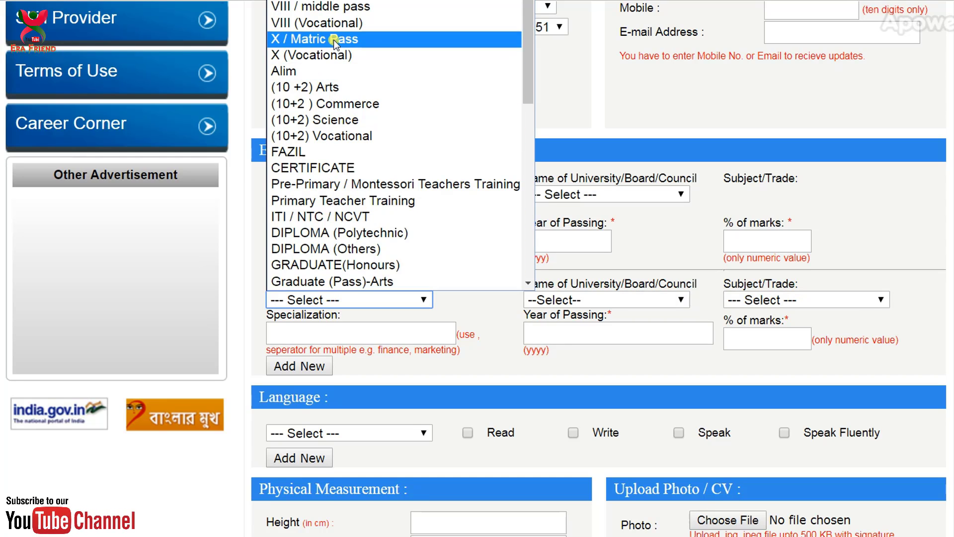
pyautogui.click(403, 377)
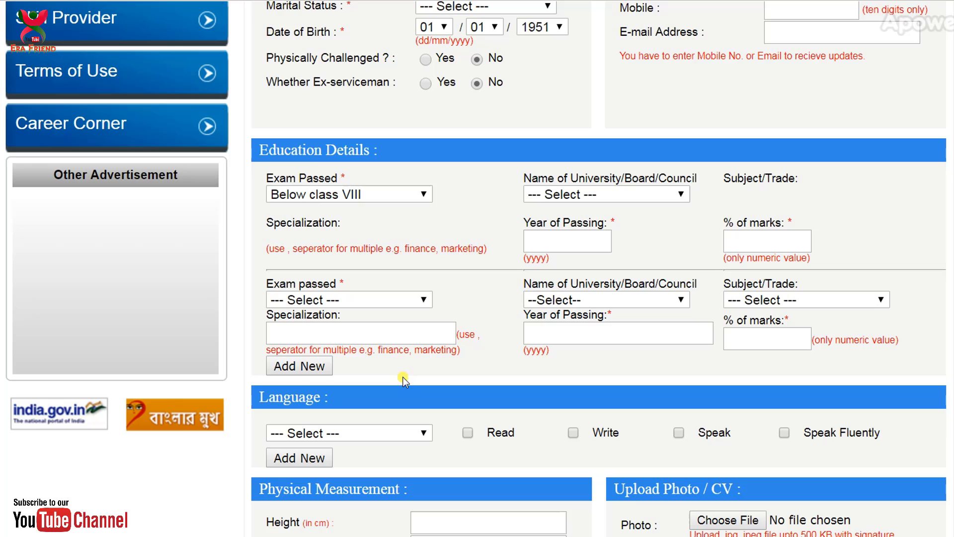
pyautogui.click(300, 370)
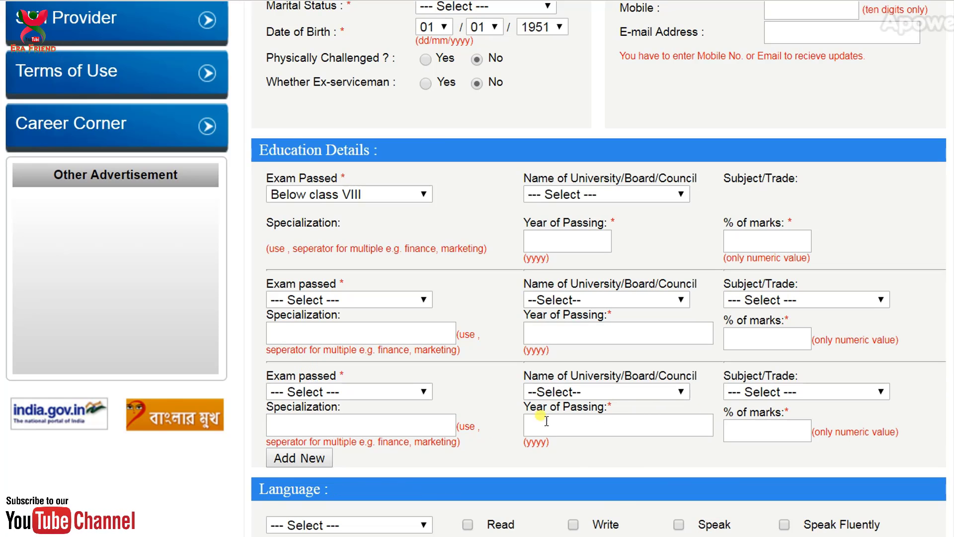
pyautogui.click(309, 457)
pyautogui.scroll(-6, 377, 436)
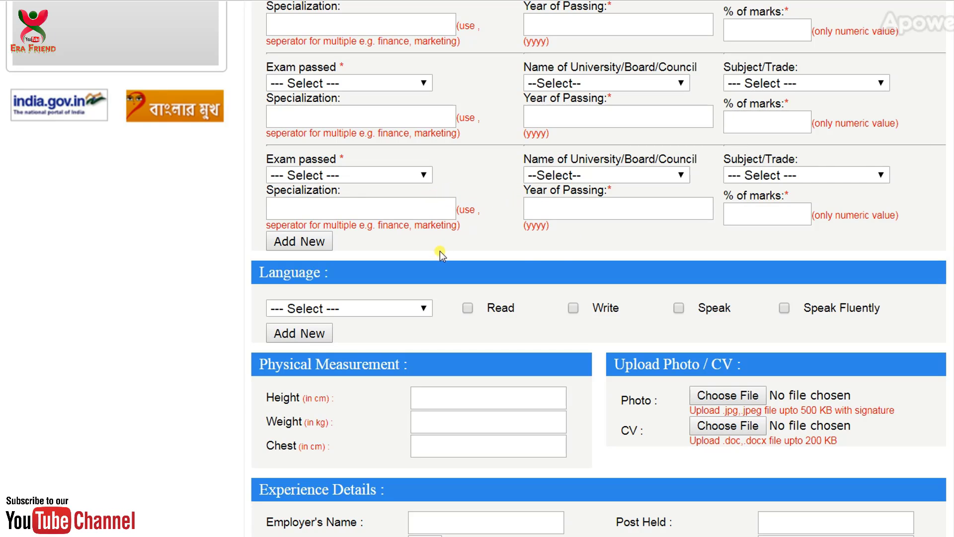
pyautogui.click(320, 242)
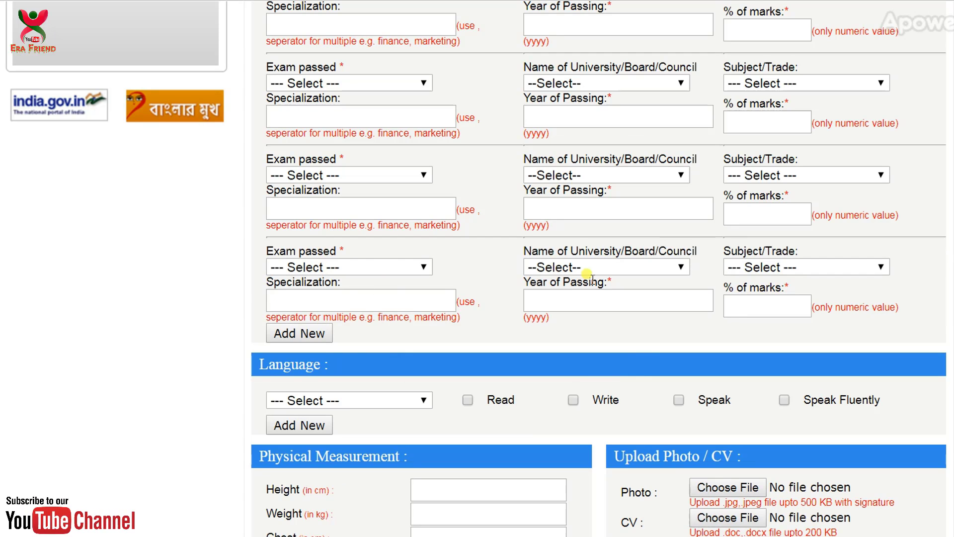
# Check the available languages in the Language section and add three more blank language rows.
pyautogui.scroll(-3, 497, 289)
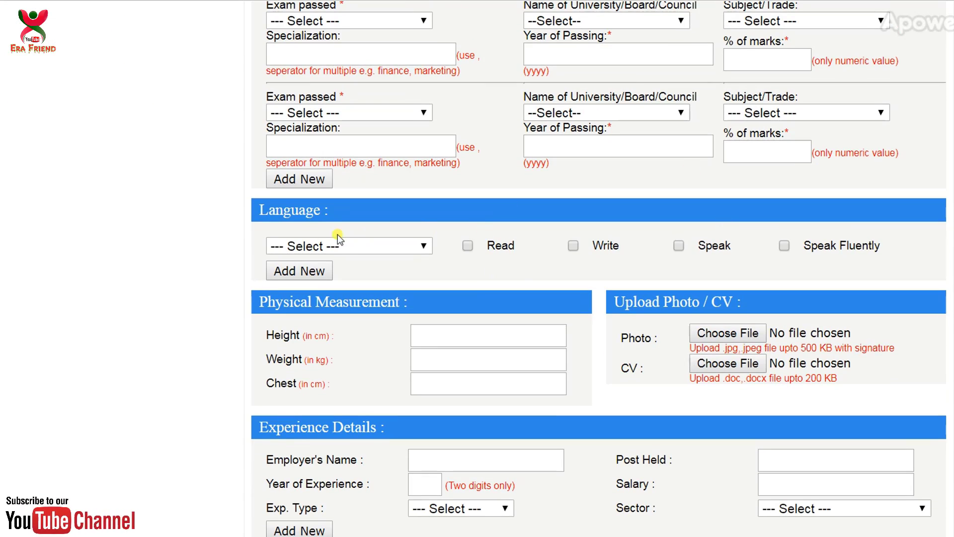
pyautogui.click(361, 247)
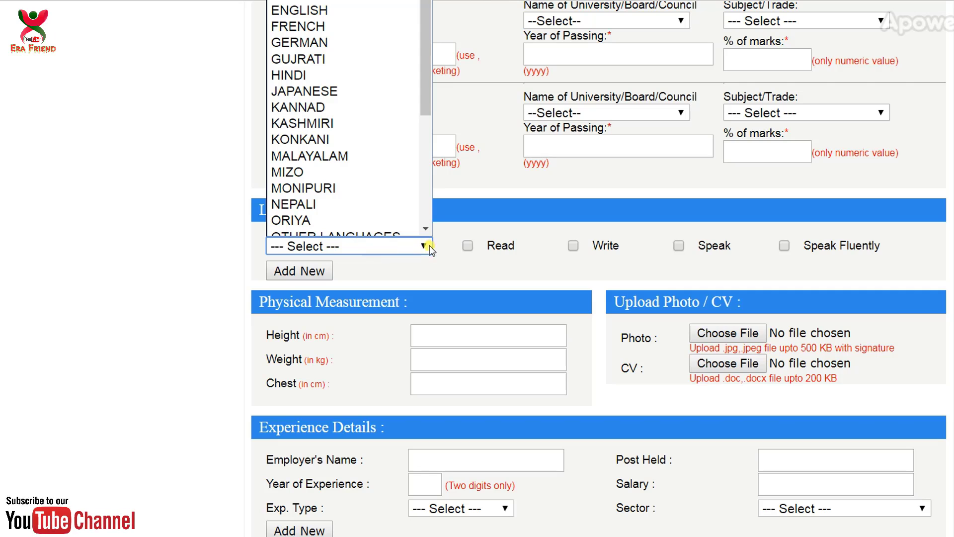
pyautogui.click(512, 264)
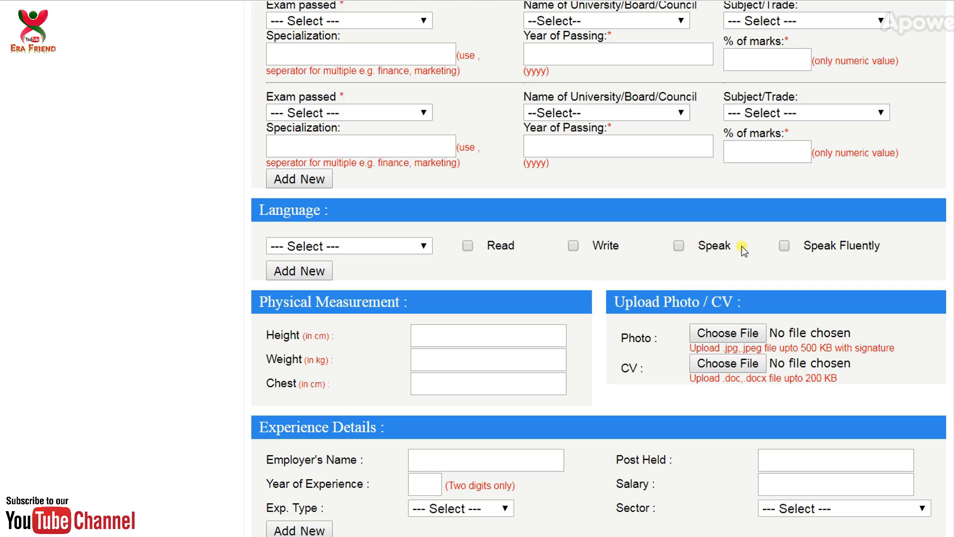
pyautogui.click(312, 275)
pyautogui.click(316, 289)
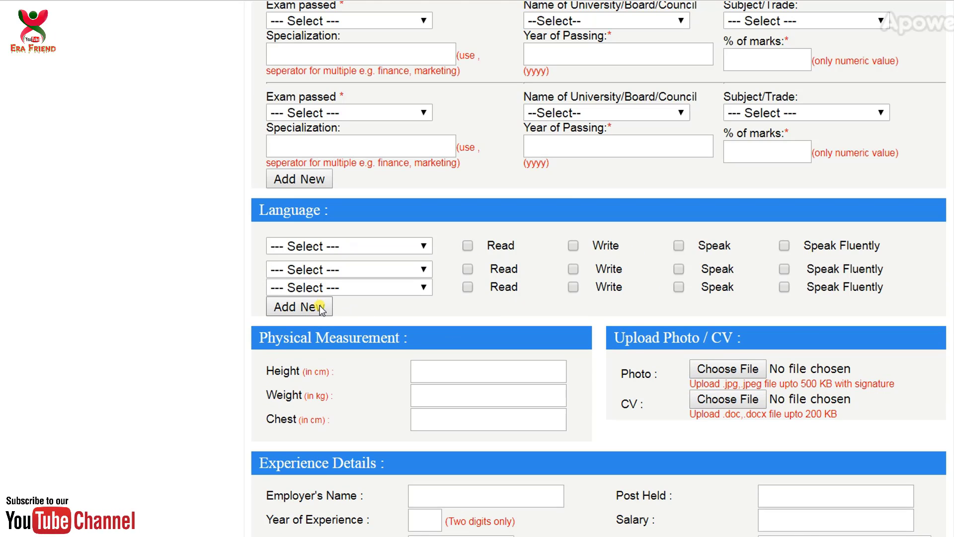
pyautogui.click(321, 308)
# Examine the height and weight fields under Physical Measurement and the photo and CV upload section.
pyautogui.scroll(-3, 242, 350)
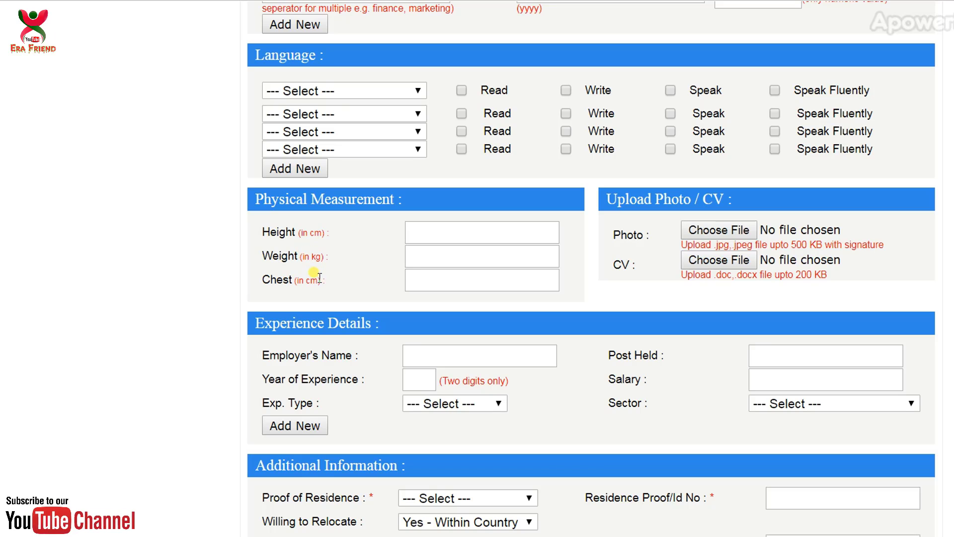
pyautogui.click(440, 225)
pyautogui.click(444, 260)
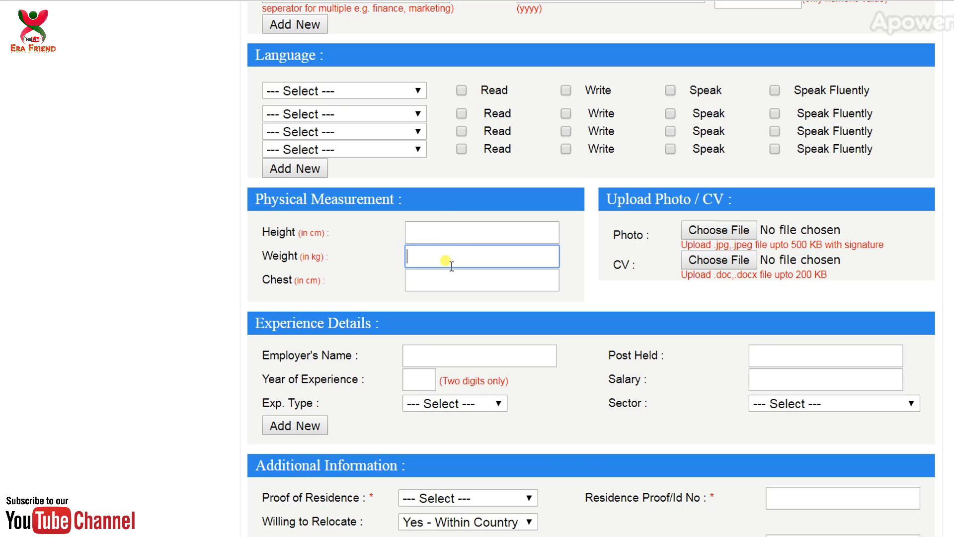
pyautogui.click(656, 238)
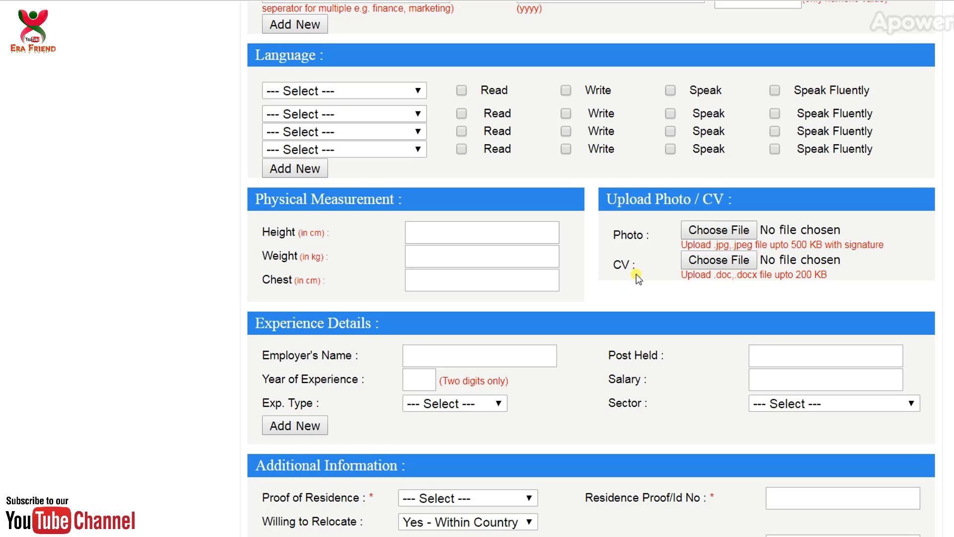
# Check the file selection for the CV upload without choosing a file.
pyautogui.moveTo(629, 267); pyautogui.dragTo(621, 269)
pyautogui.click(625, 272)
pyautogui.click(734, 262)
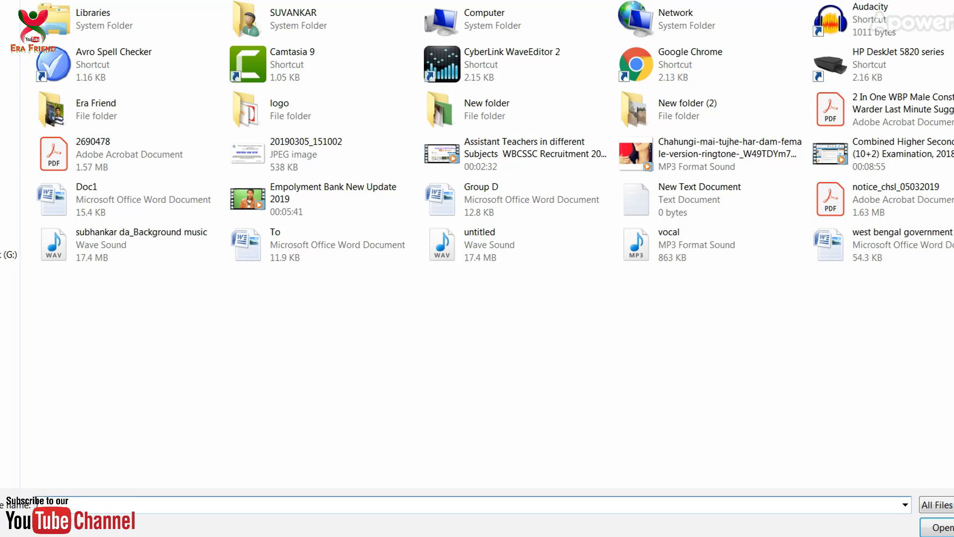
pyautogui.press('Escape')
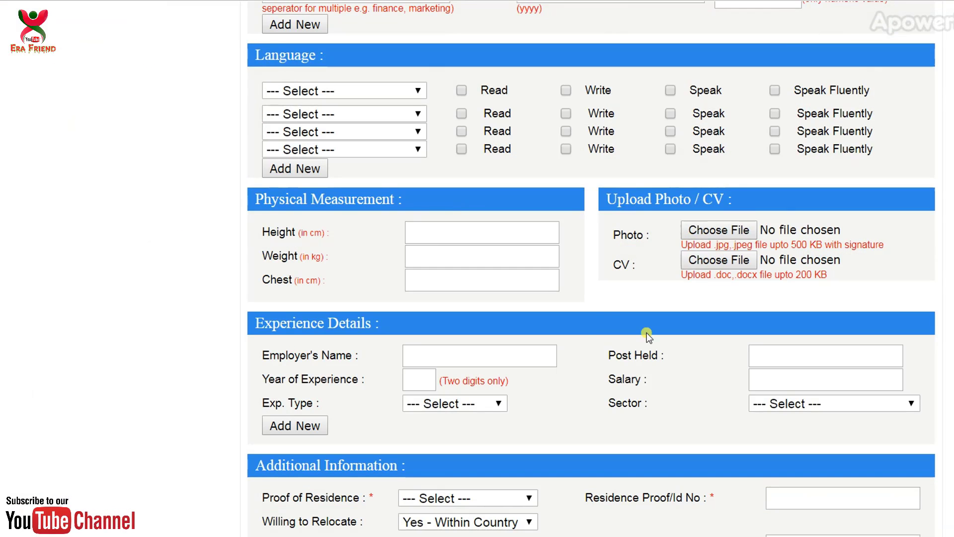
# Check the Proof of Residence choices and the Residence Proof/Id No field under Additional Information.
pyautogui.scroll(-2, 570, 345)
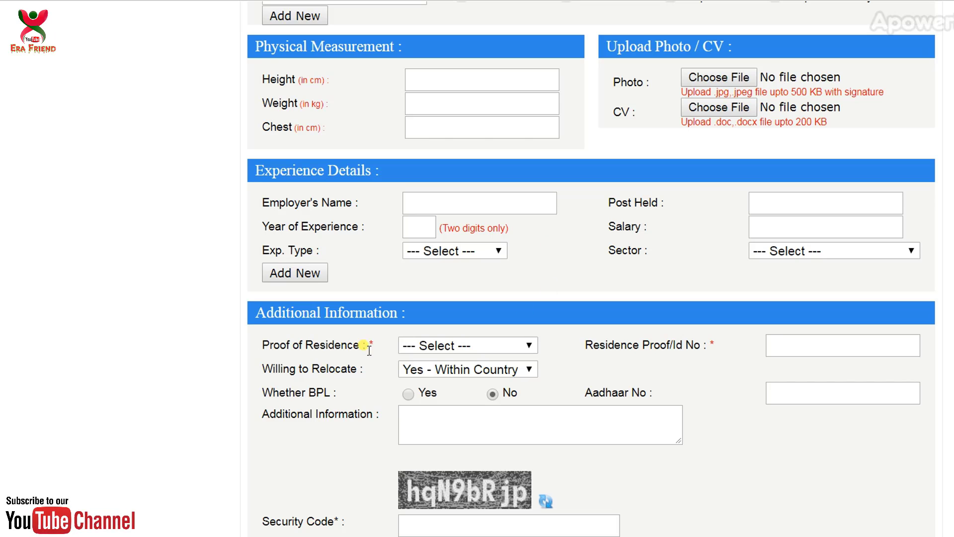
pyautogui.scroll(-1, 363, 354)
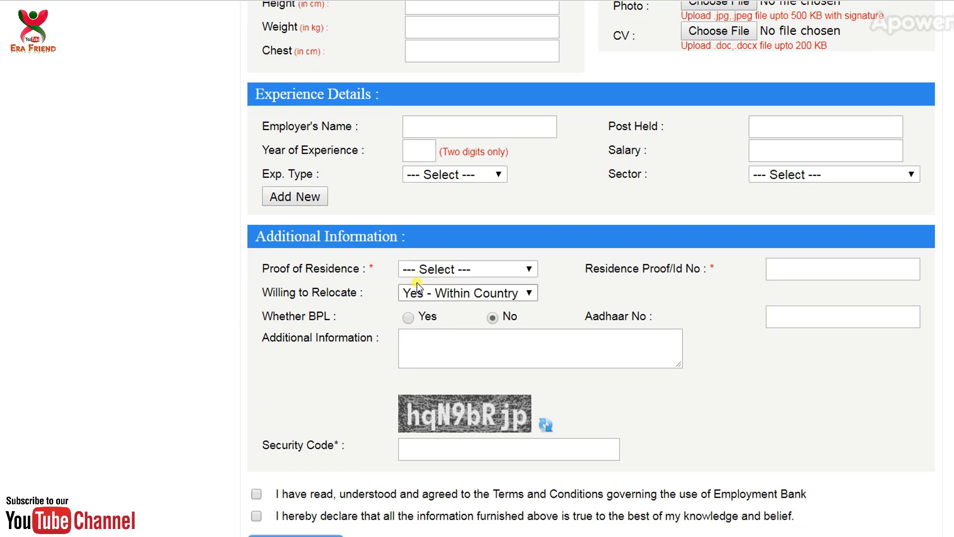
pyautogui.click(474, 268)
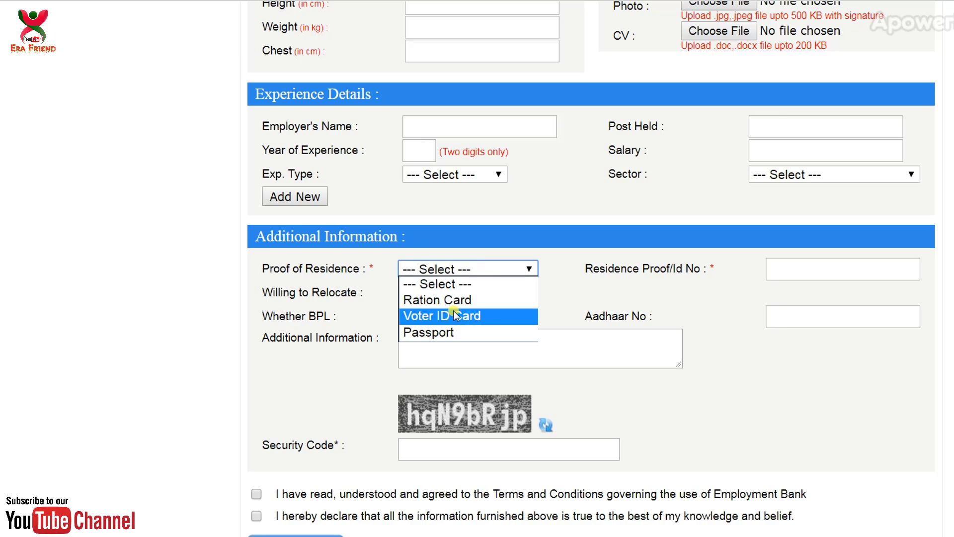
pyautogui.click(541, 289)
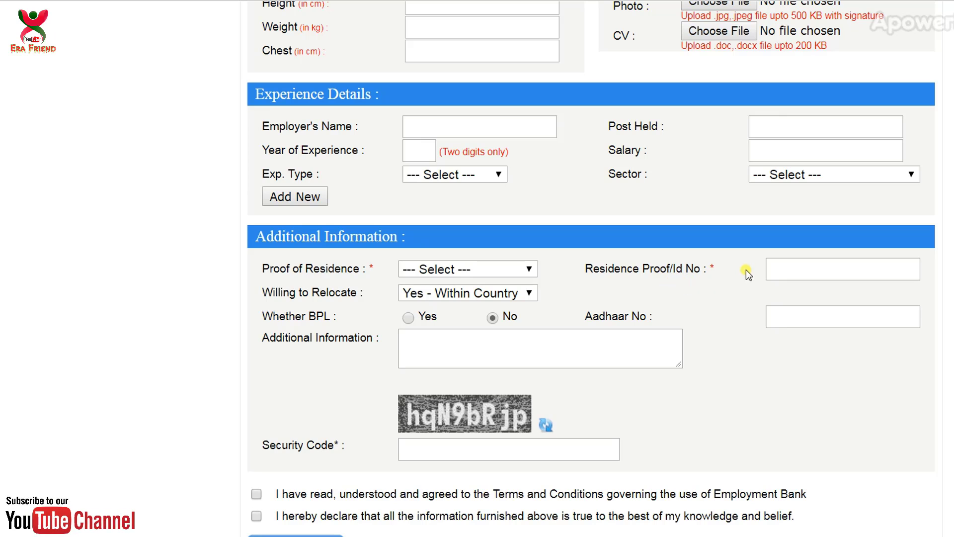
pyautogui.click(803, 269)
# Check the Willing to Relocate choices and the Aadhaar No field under Additional Information.
pyautogui.click(348, 309)
pyautogui.click(447, 295)
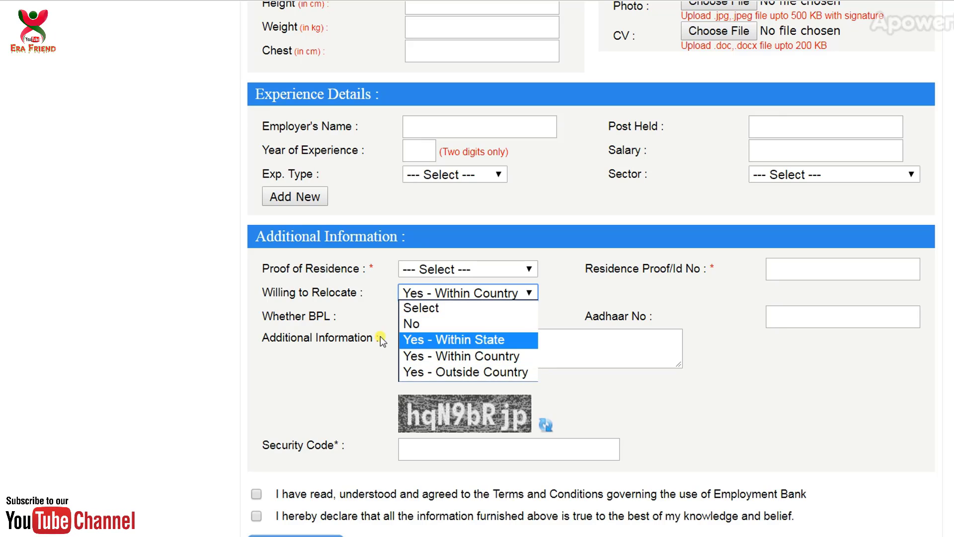
pyautogui.click(373, 313)
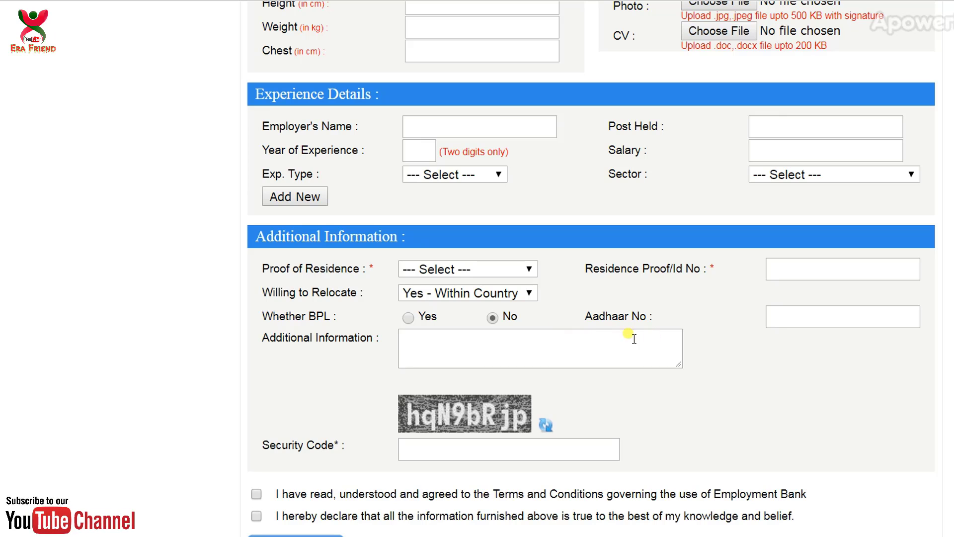
pyautogui.click(796, 319)
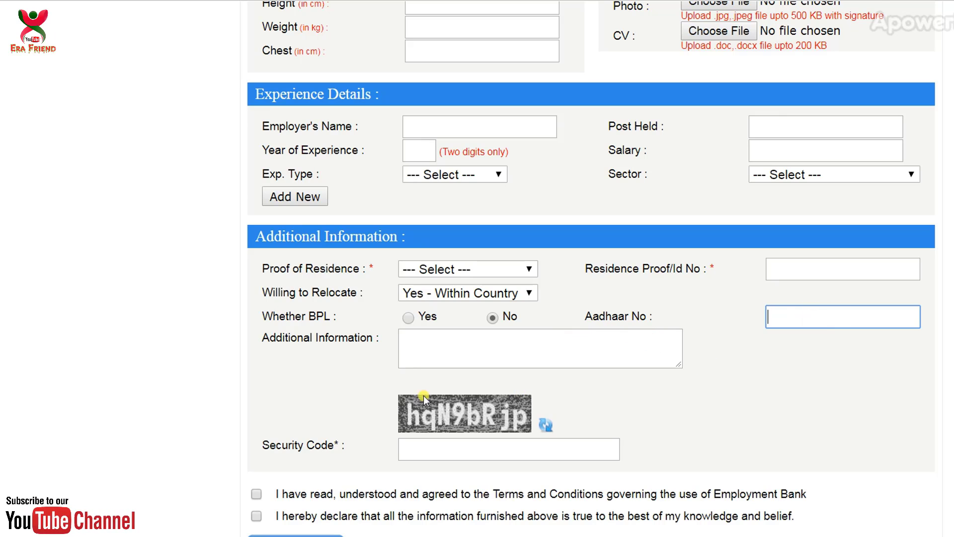
# Check the Additional Information text and Security Code fields, and accept both the Employment Bank terms and the true-information declaration.
pyautogui.scroll(-2, 424, 396)
pyautogui.click(427, 270)
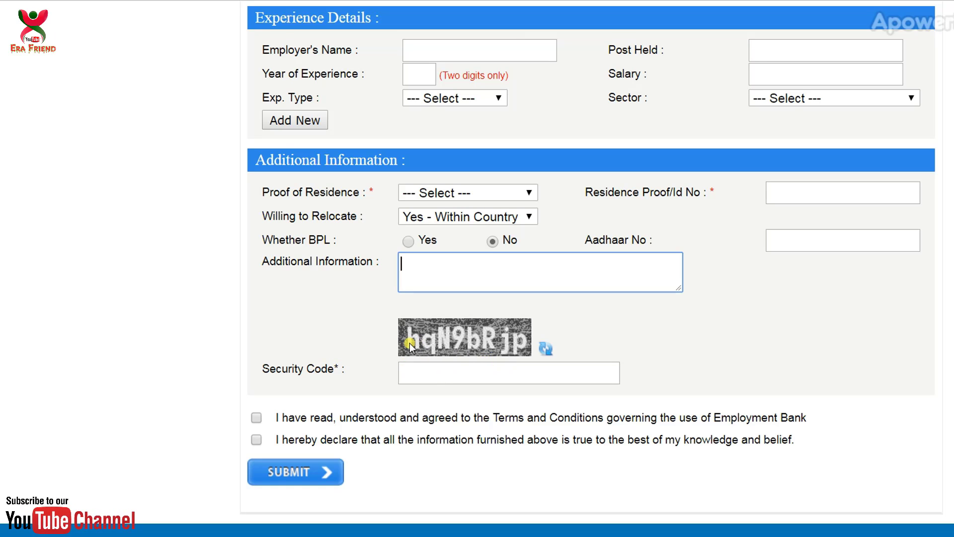
pyautogui.click(456, 367)
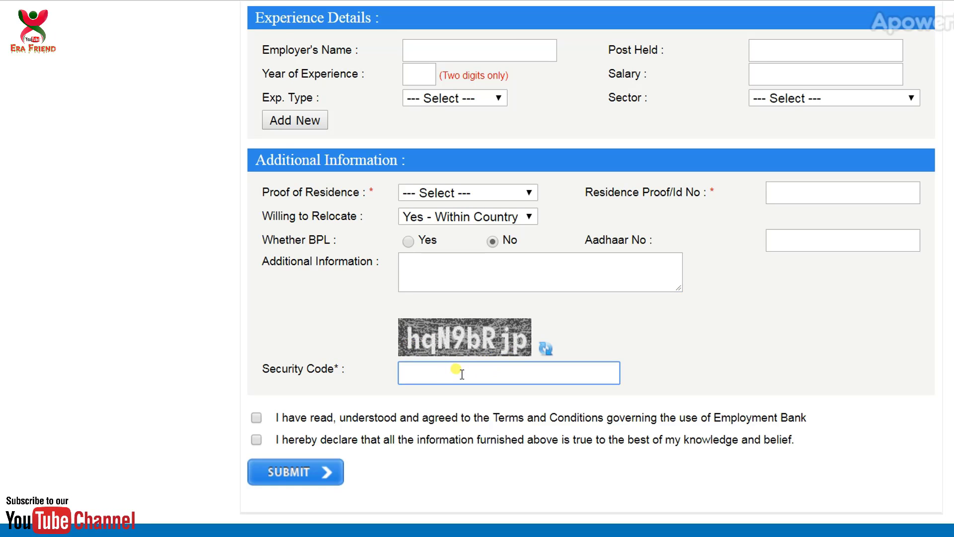
pyautogui.click(256, 418)
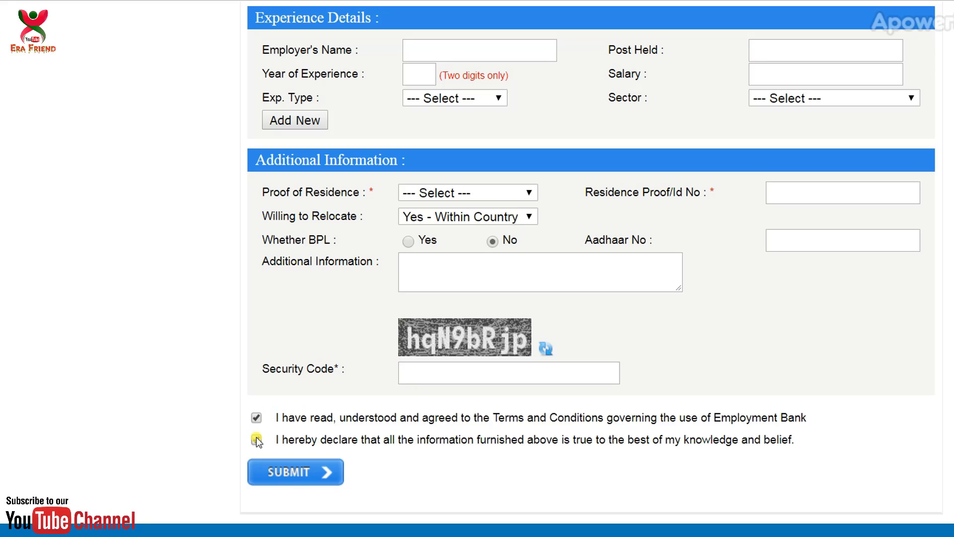
pyautogui.click(256, 439)
# Return to the beginning of the job seeker's New Enrolment page, looking back over the form sections.
pyautogui.scroll(10, 539, 459)
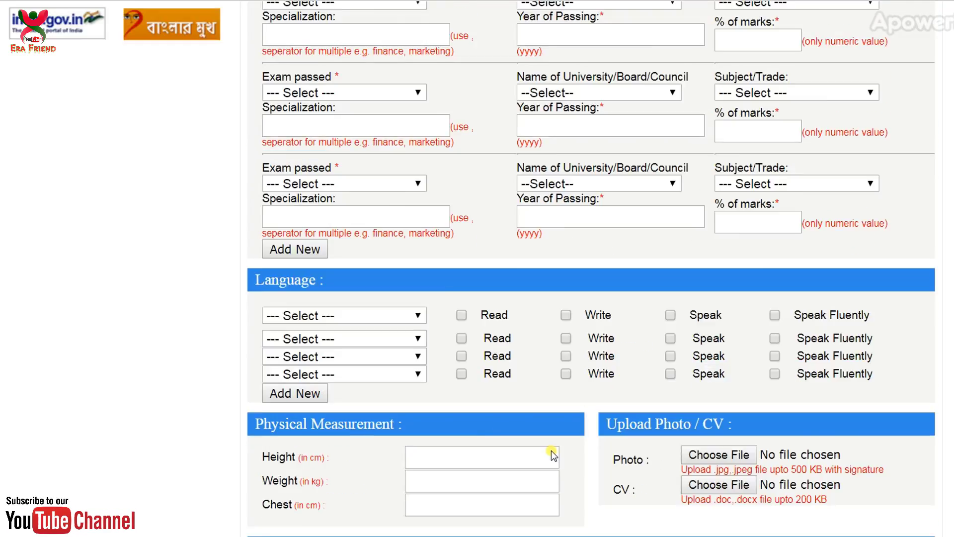
pyautogui.scroll(10, 554, 456)
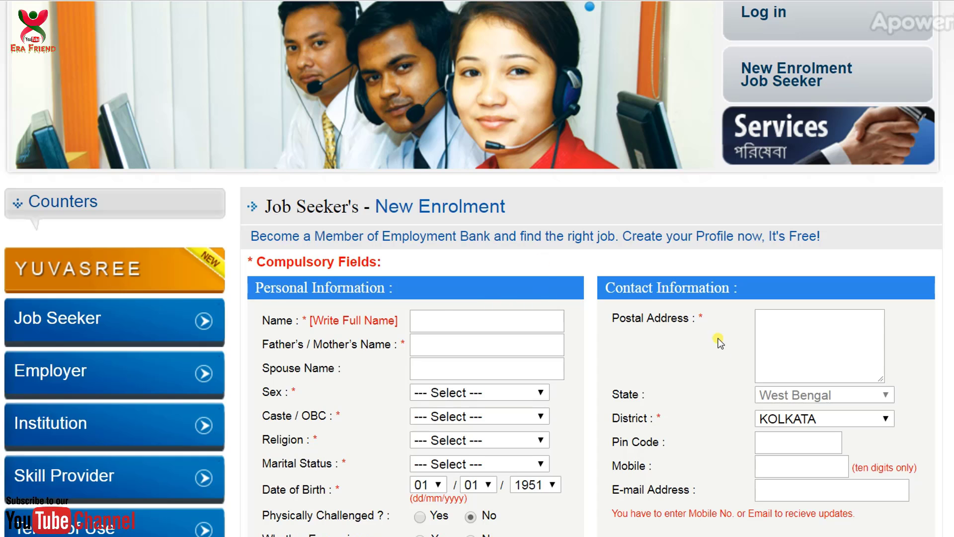
pyautogui.scroll(5, 720, 342)
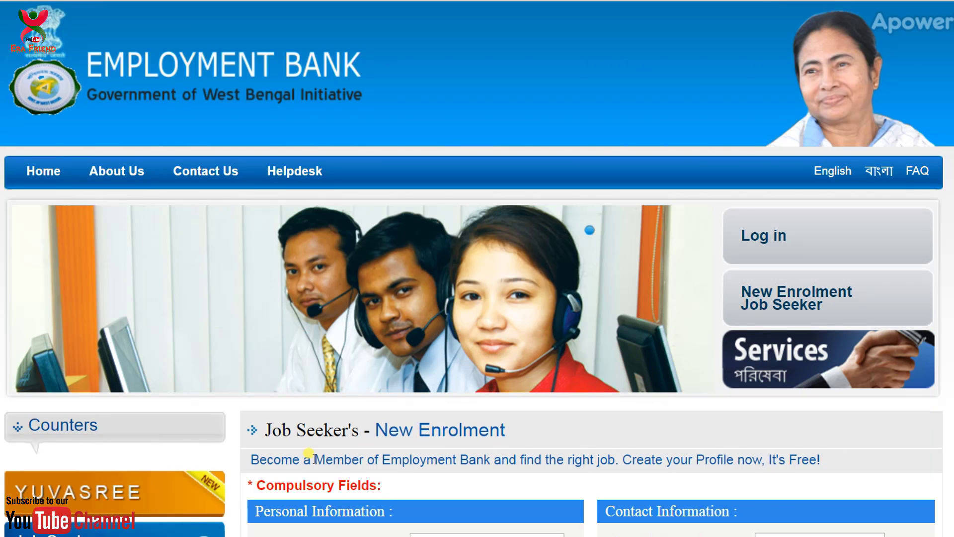
pyautogui.scroll(-3, 427, 476)
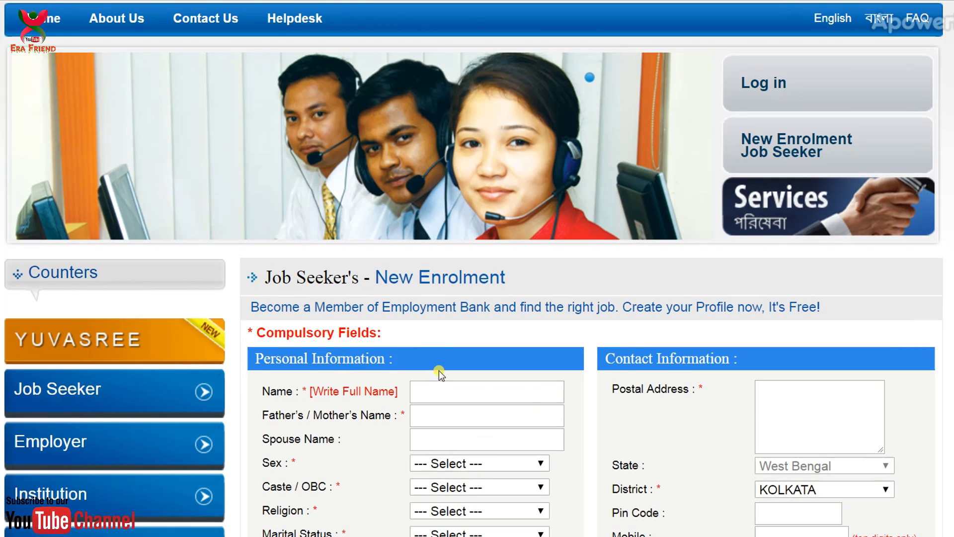
pyautogui.scroll(3, 512, 380)
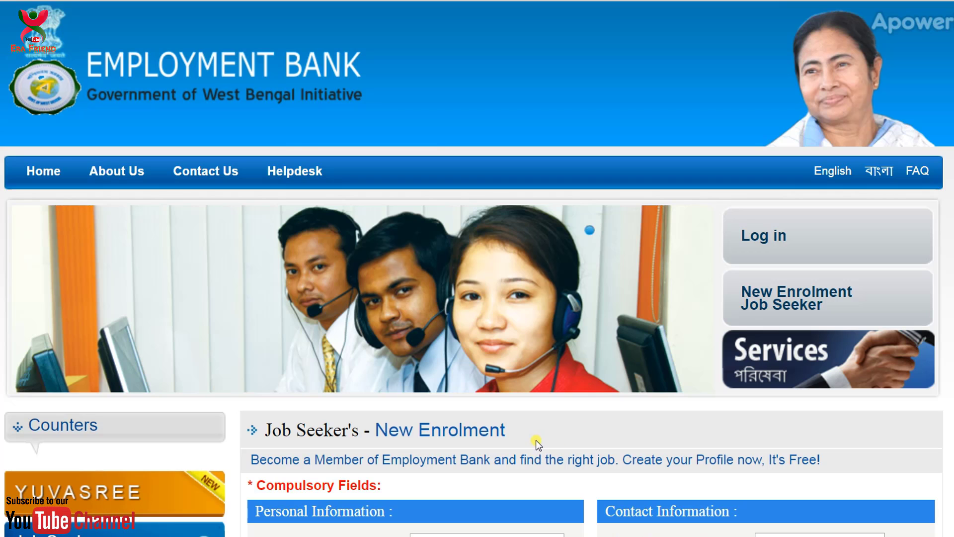
pyautogui.scroll(-3, 551, 428)
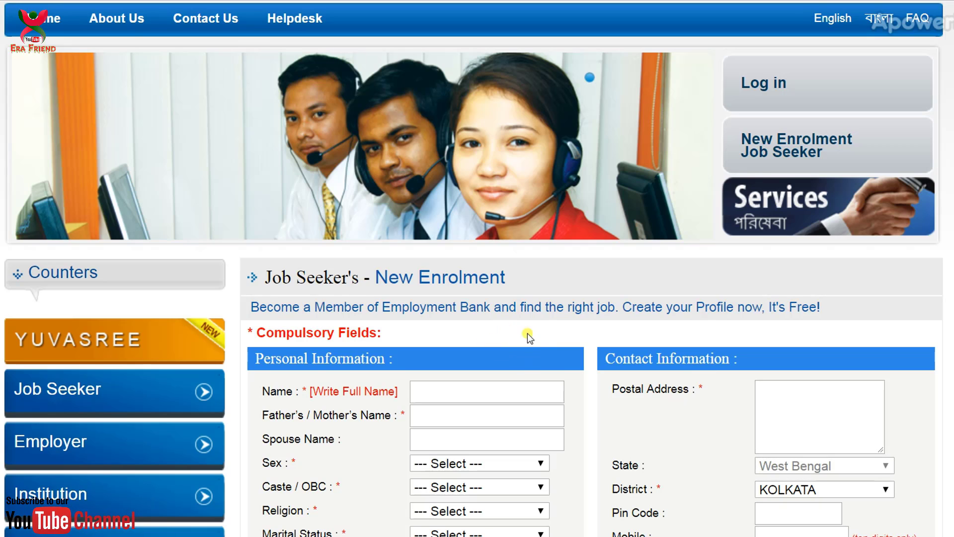
pyautogui.scroll(-4, 501, 360)
pyautogui.scroll(6, 501, 360)
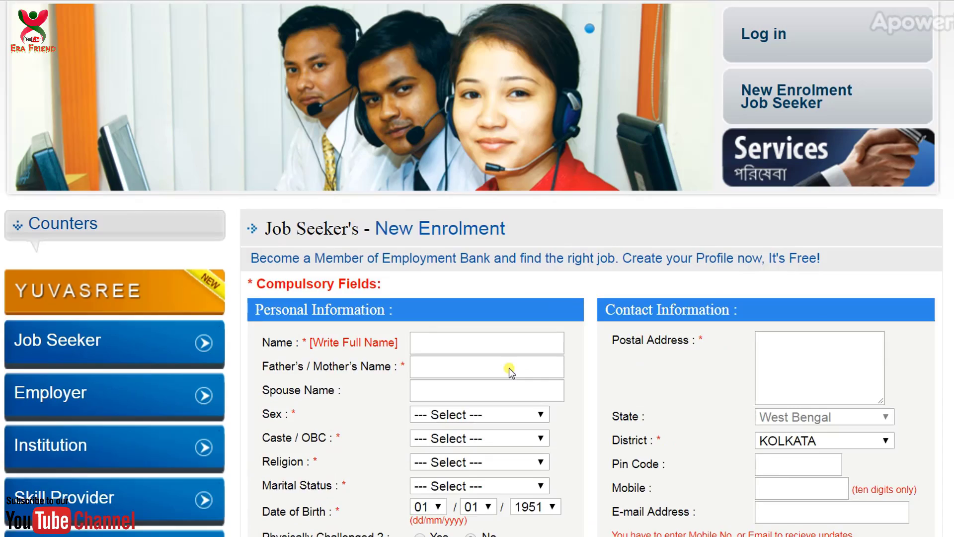
pyautogui.scroll(-3, 540, 379)
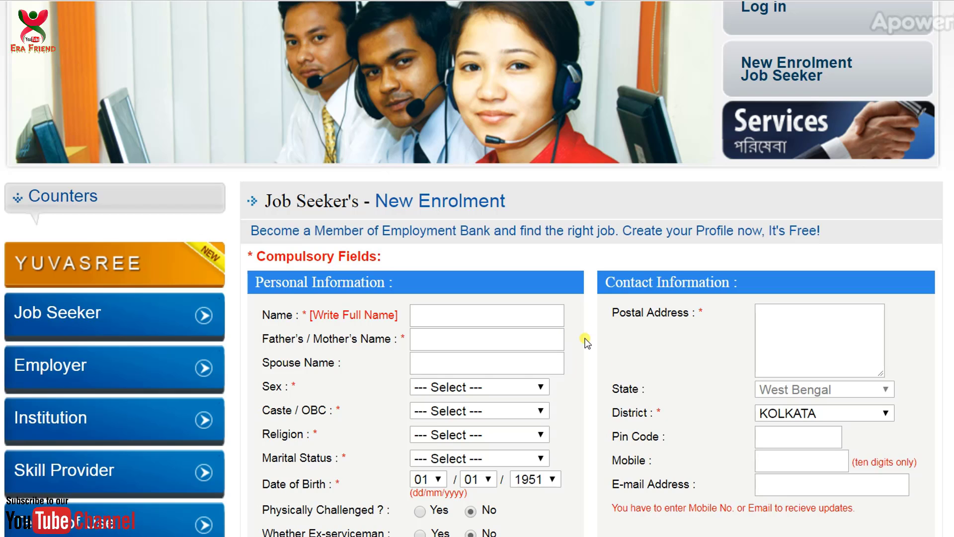
pyautogui.scroll(3, 613, 348)
pyautogui.scroll(-1, 613, 349)
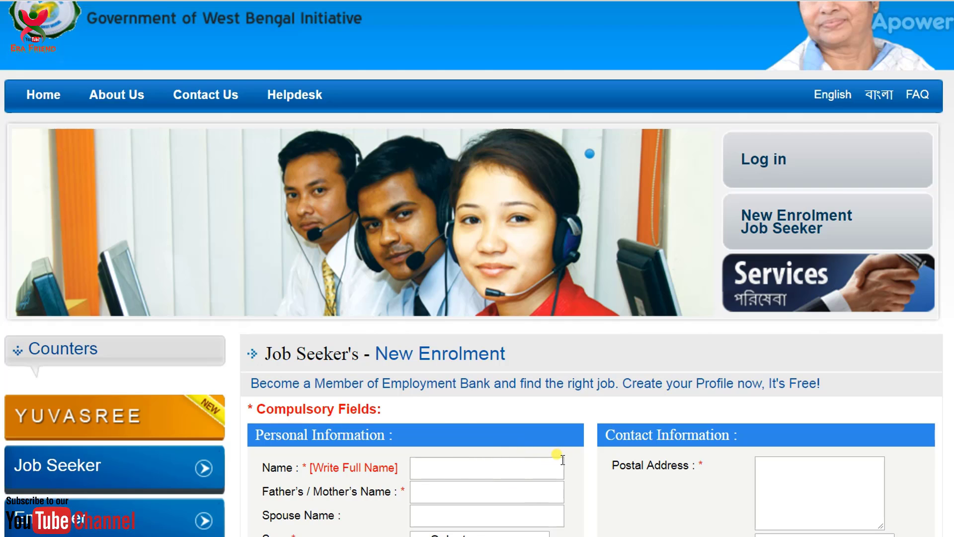
pyautogui.scroll(2, 559, 476)
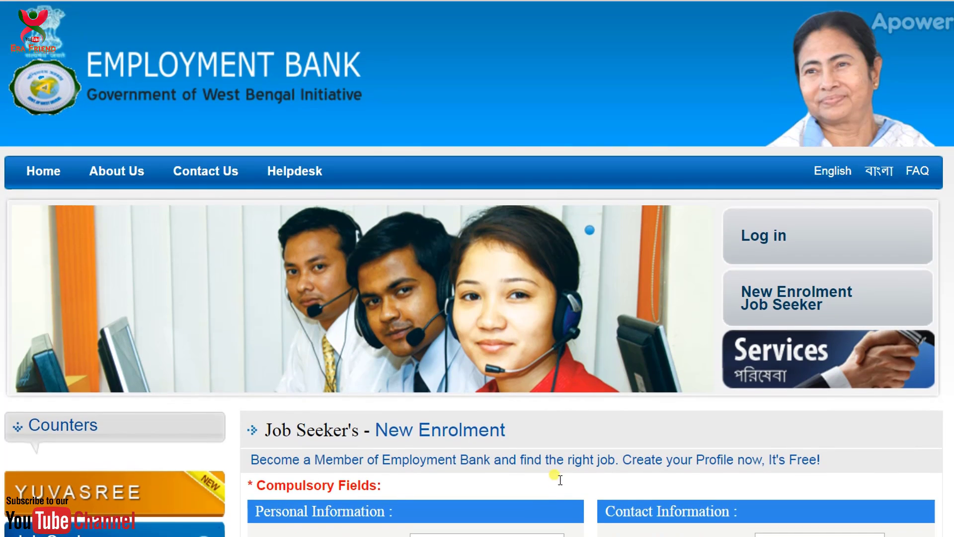